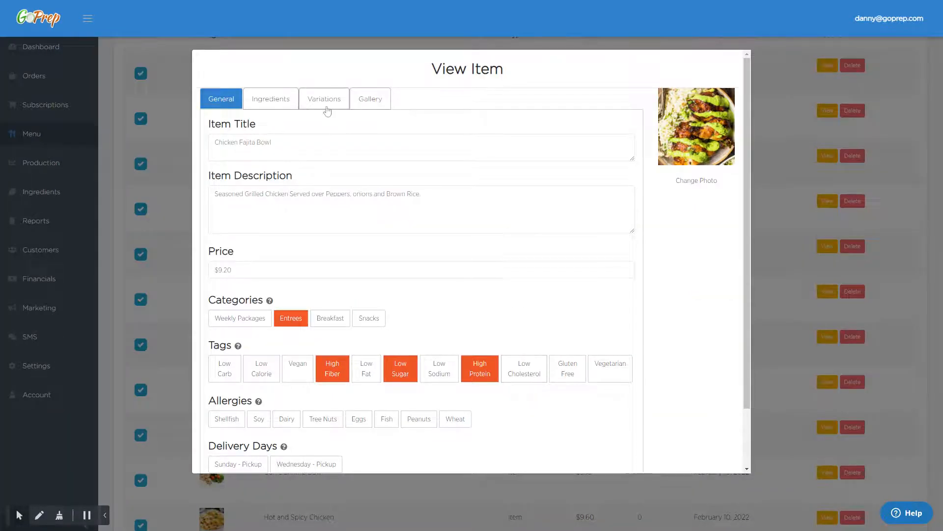
# Step: Examine the Chicken Fajita Bowl's size variations and the base weights of its grilled chicken and brown rice ingredients
pyautogui.click(324, 107)
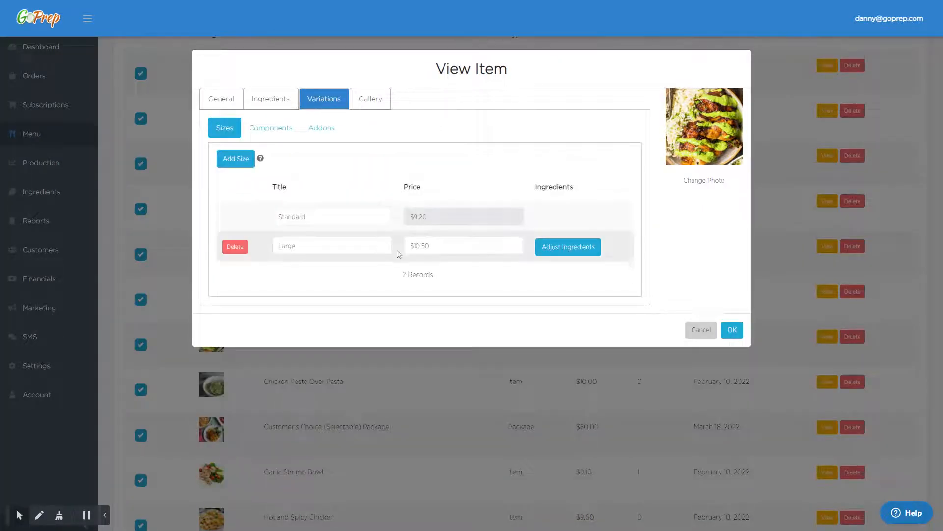
pyautogui.click(324, 216)
pyautogui.click(324, 246)
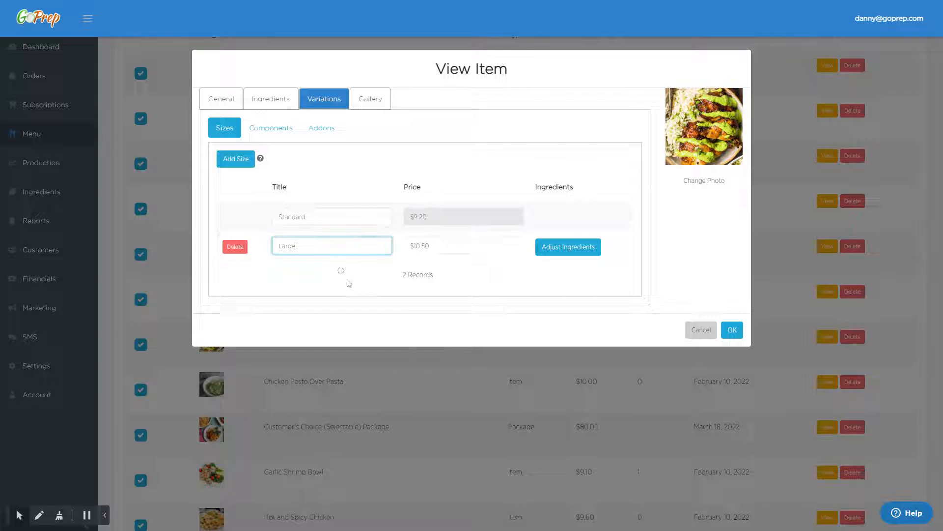
pyautogui.click(319, 215)
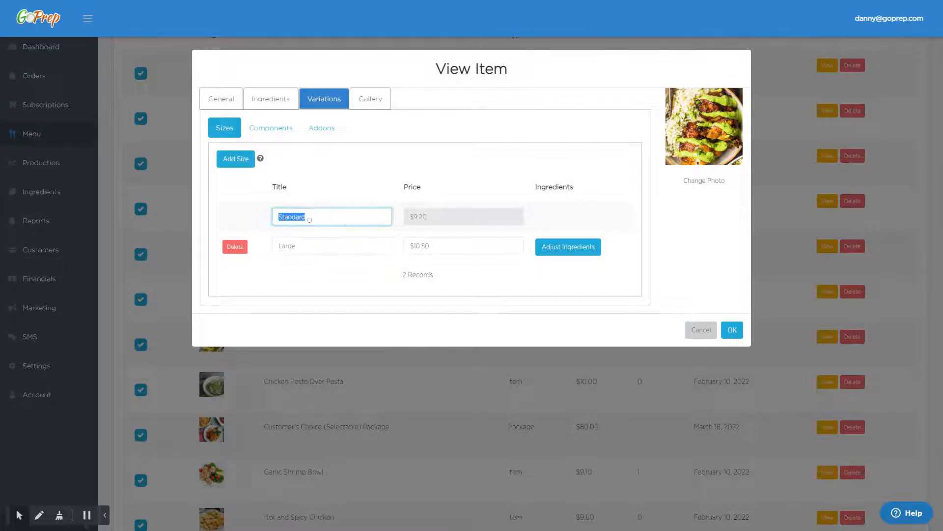
pyautogui.click(278, 104)
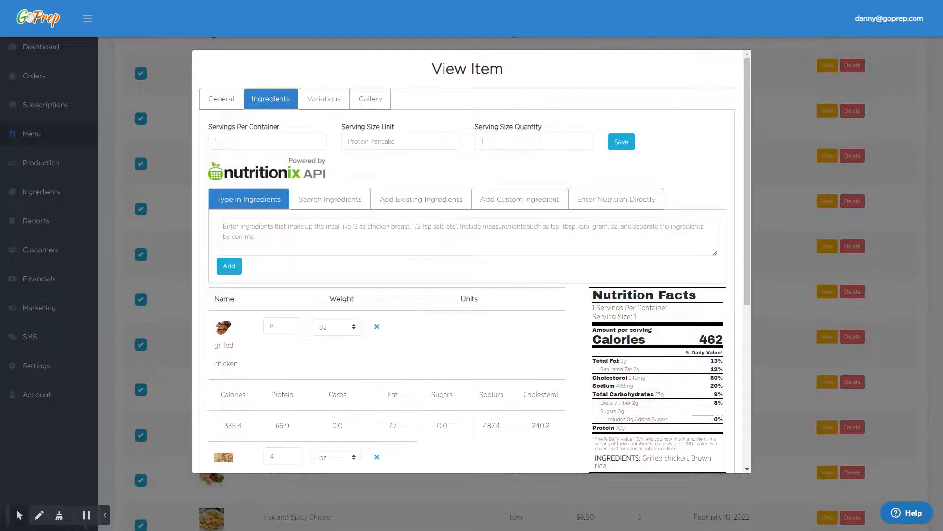
pyautogui.scroll(-2, 309, 303)
pyautogui.click(276, 262)
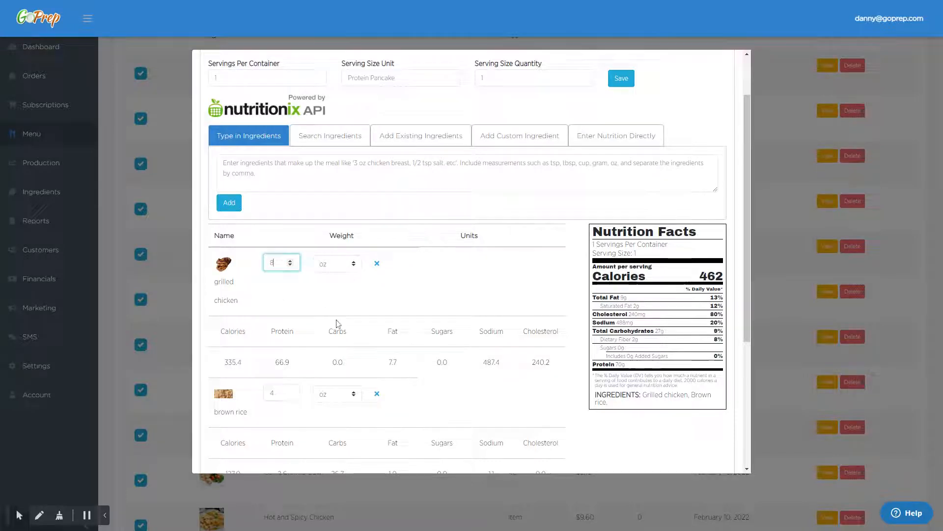
pyautogui.click(273, 392)
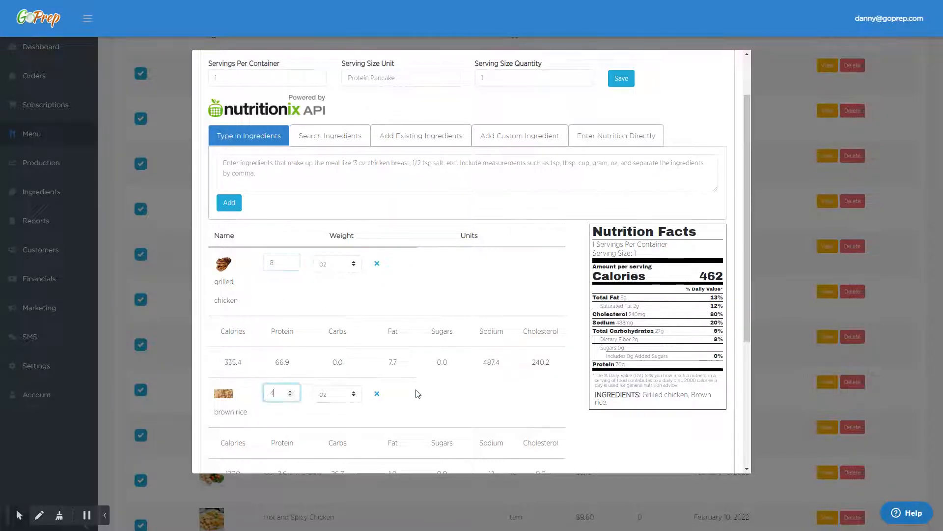
pyautogui.scroll(2, 445, 315)
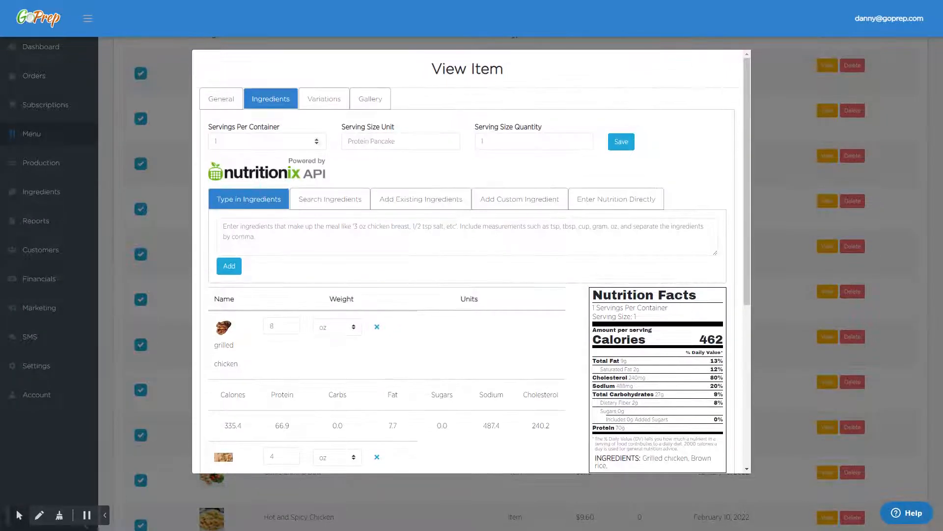
# Step: Adjust the Large size's ingredients to 12 oz grilled chicken and 6 oz brown rice, and save them
pyautogui.click(323, 103)
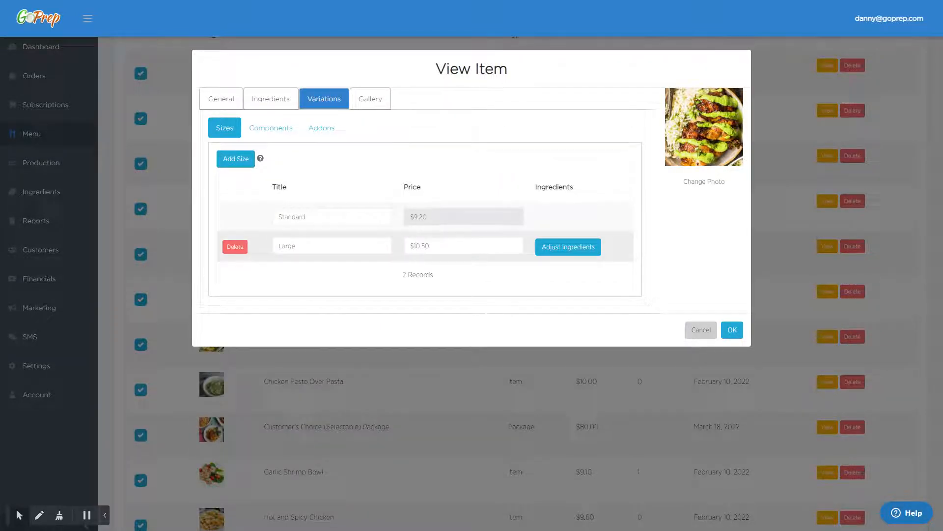
pyautogui.click(568, 248)
pyautogui.scroll(-4, 501, 250)
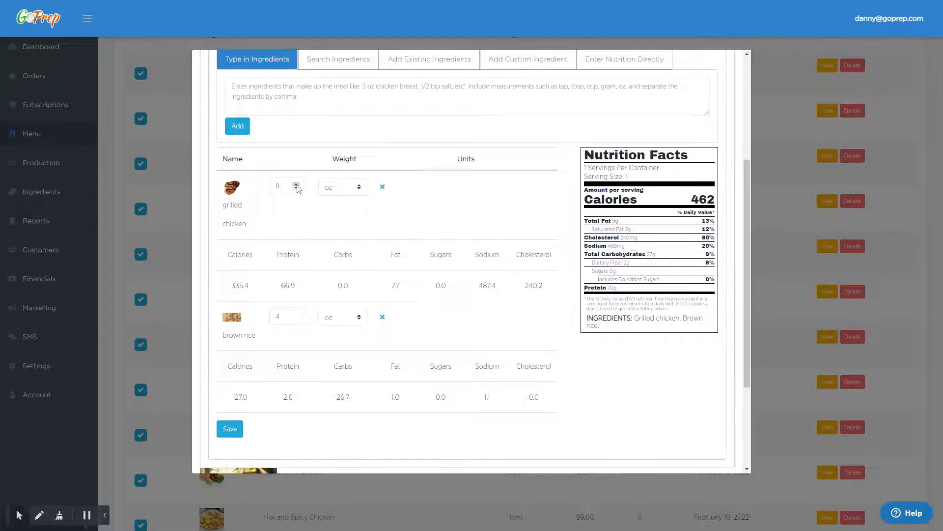
pyautogui.click(296, 184)
pyautogui.click(295, 185)
pyautogui.click(296, 185)
pyautogui.click(296, 185)
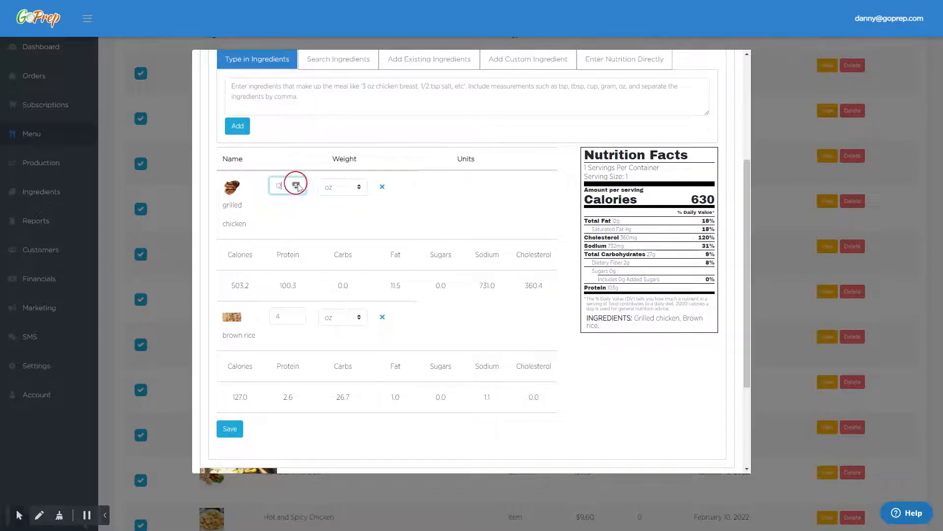
pyautogui.click(297, 314)
pyautogui.click(297, 315)
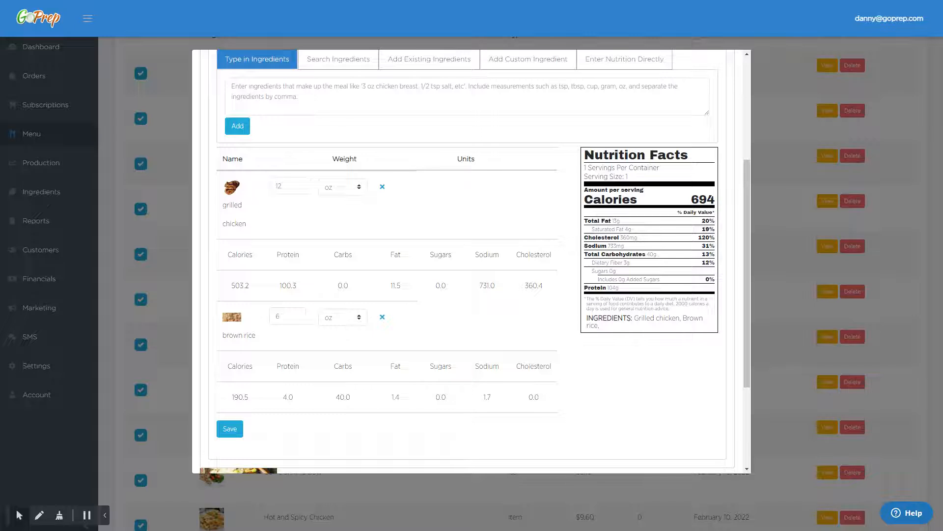
pyautogui.click(230, 429)
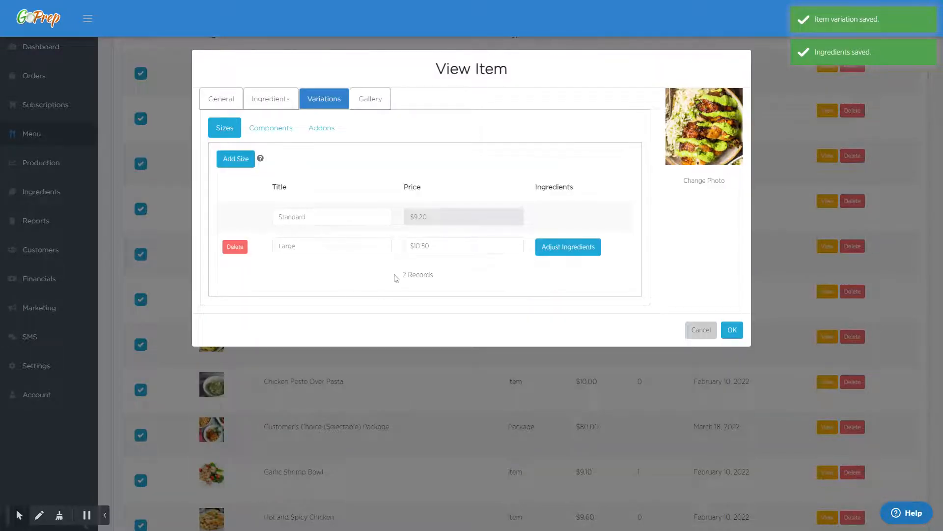
# Step: Examine the Choose Your Veggie component's title and its Onions and Carrots options among the item's variations
pyautogui.click(270, 130)
pyautogui.scroll(-2, 388, 243)
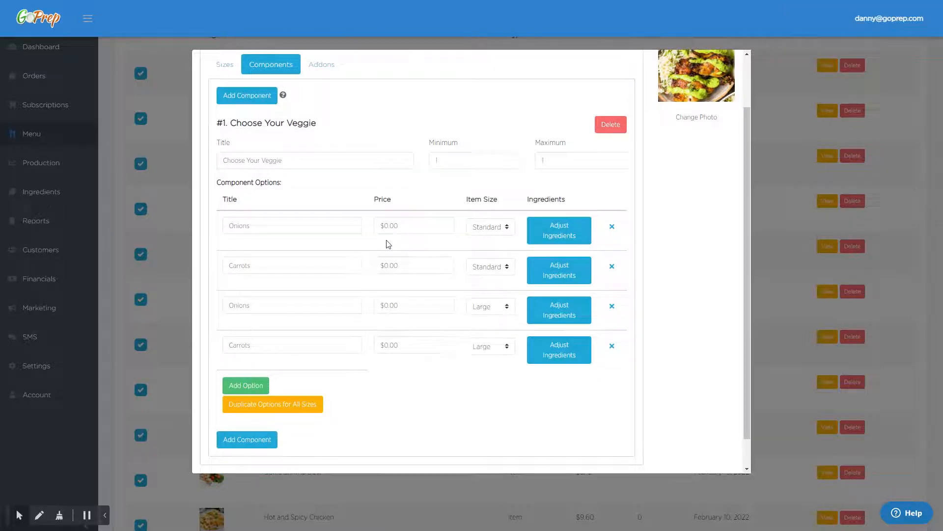
pyautogui.tripleClick(248, 160)
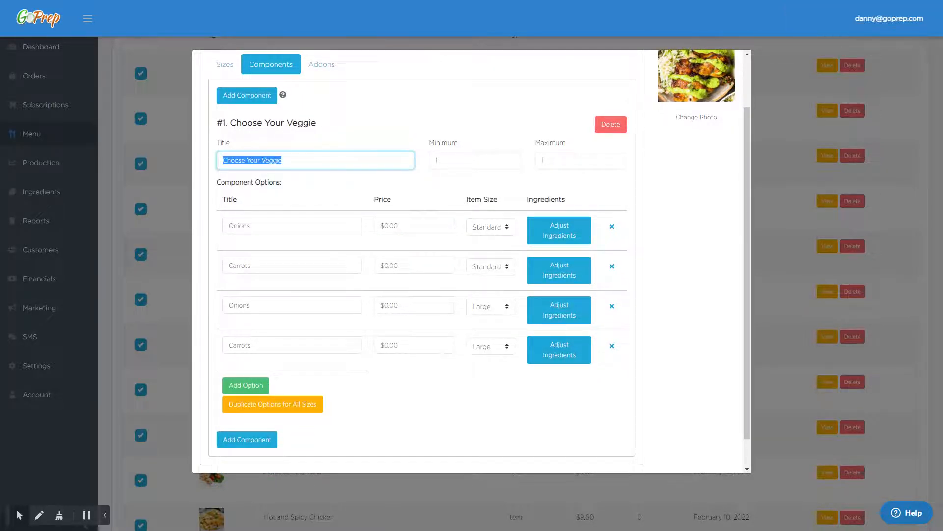
pyautogui.tripleClick(248, 224)
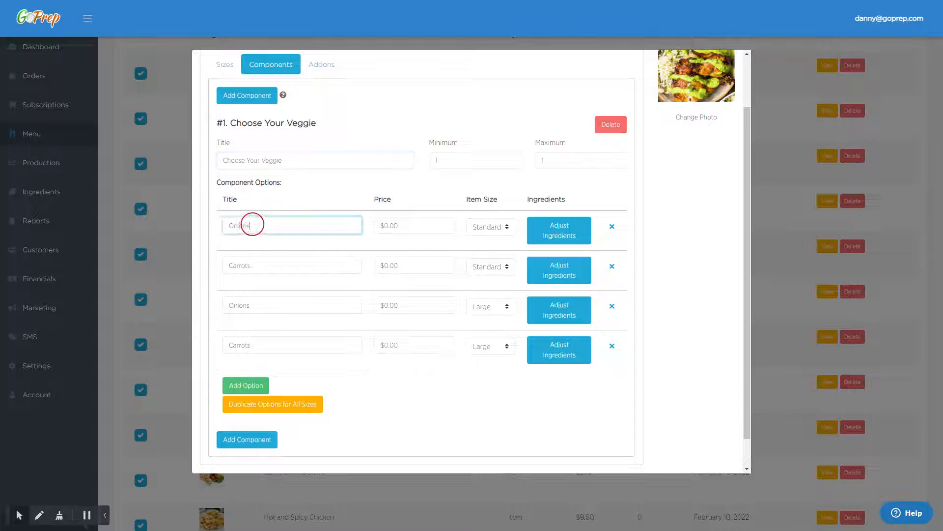
pyautogui.click(241, 265)
pyautogui.click(273, 245)
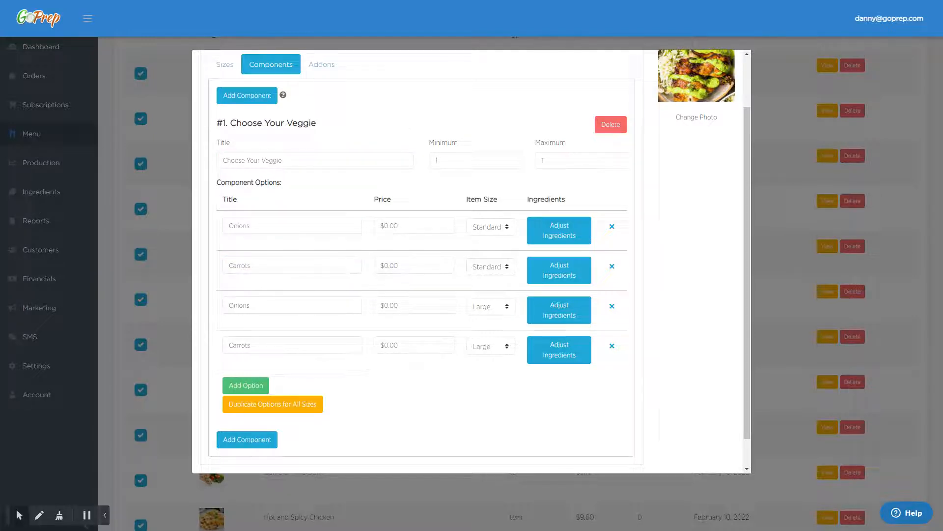
# Step: Add 2 oz yellow onions as the ingredient of the Standard-size Onions option and save it
pyautogui.click(316, 224)
pyautogui.click(552, 231)
pyautogui.click(284, 202)
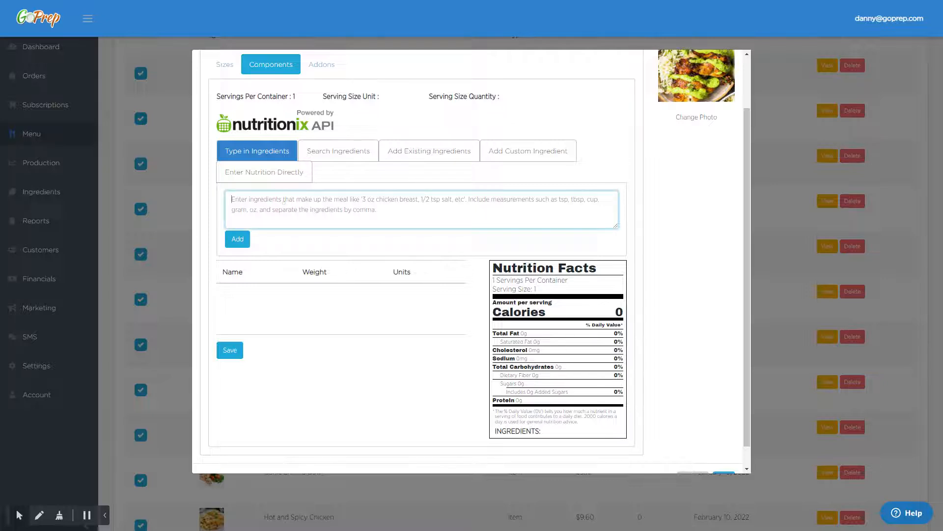
pyautogui.write('2 oz')
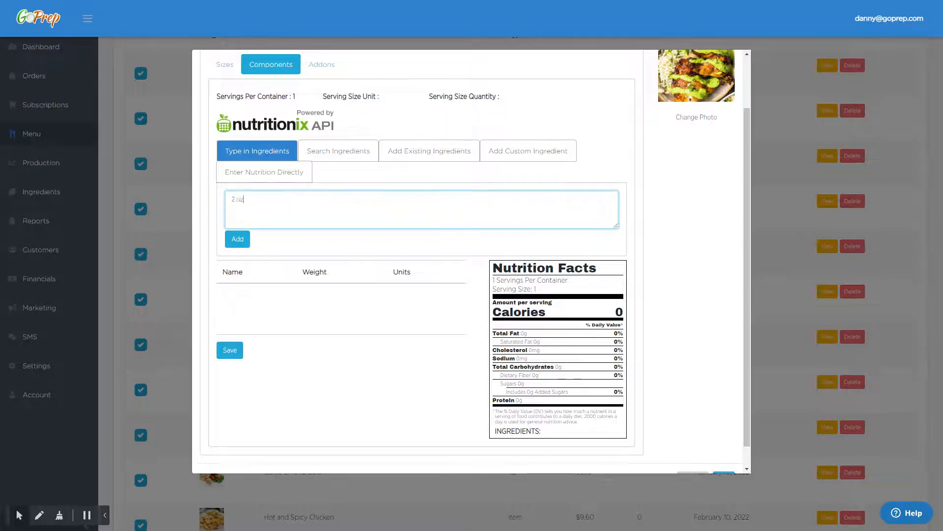
pyautogui.write(' yellow onions')
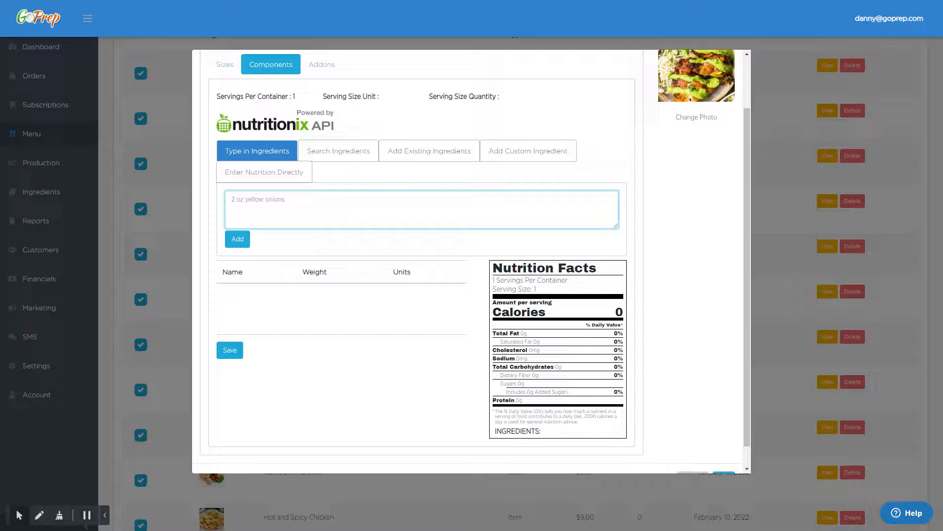
pyautogui.click(238, 239)
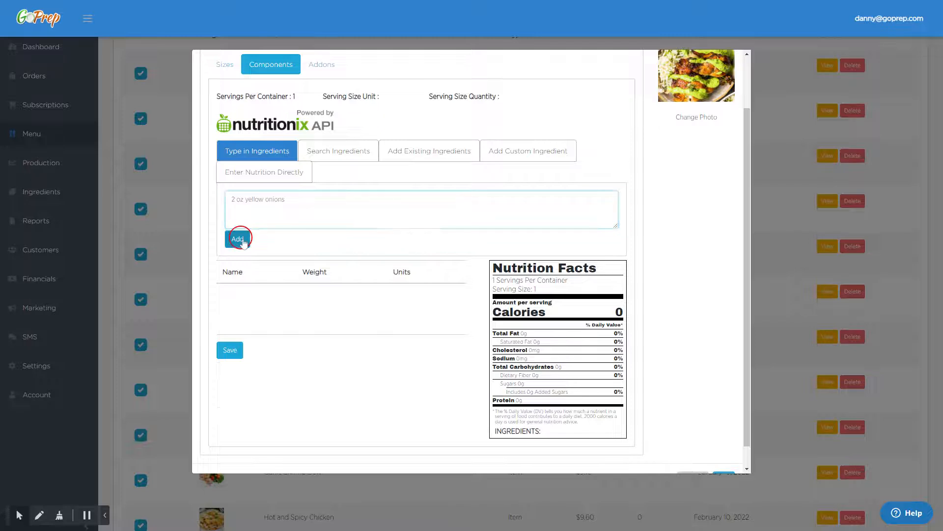
pyautogui.click(230, 410)
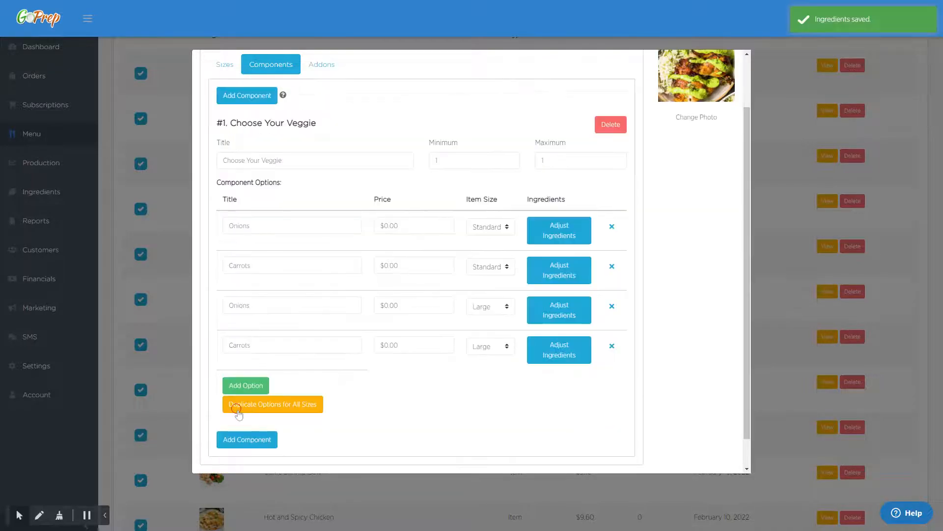
# Step: Add 2 oz carrots as the ingredient of the Standard-size Carrots option and save it
pyautogui.click(295, 261)
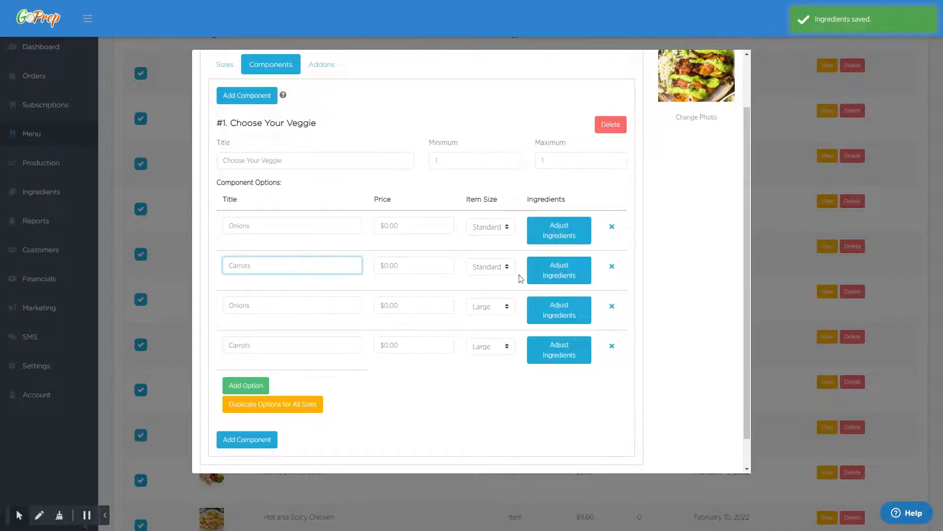
pyautogui.click(559, 276)
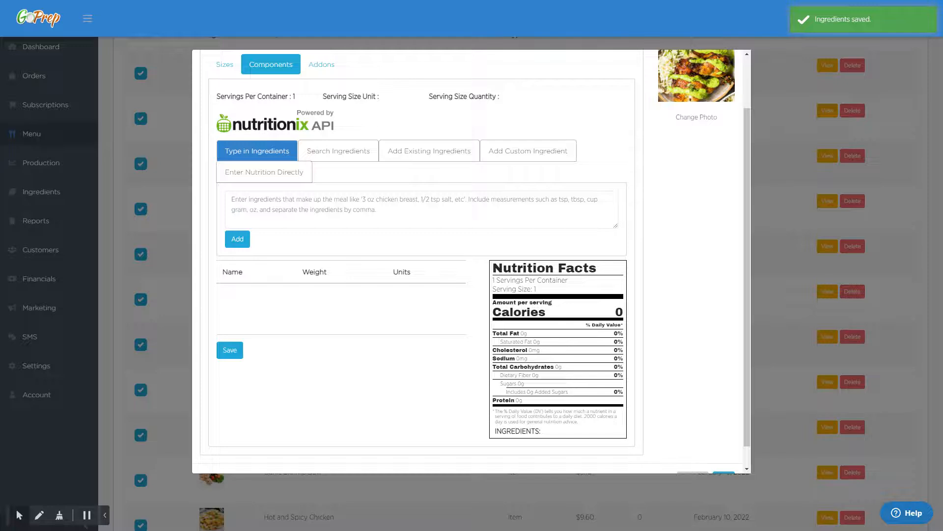
pyautogui.write('2 oz')
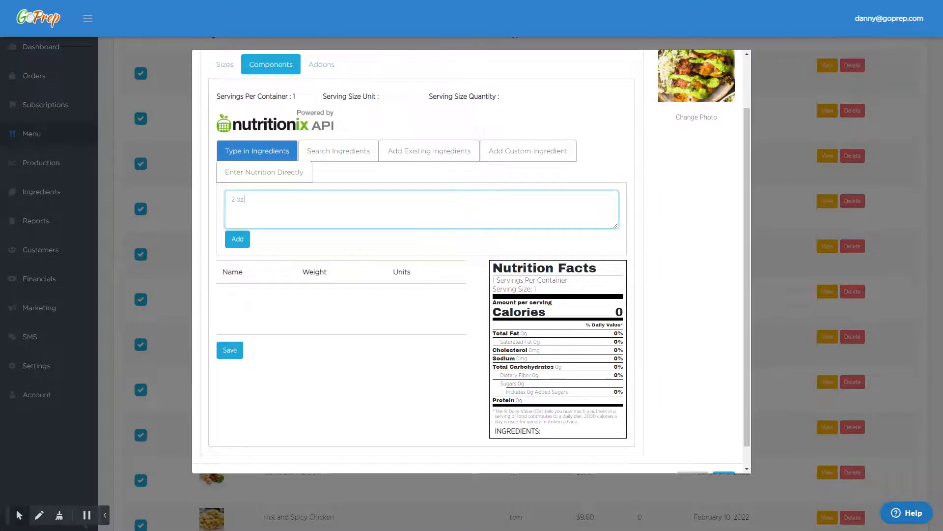
pyautogui.write(' carrots')
pyautogui.click(238, 239)
pyautogui.click(240, 392)
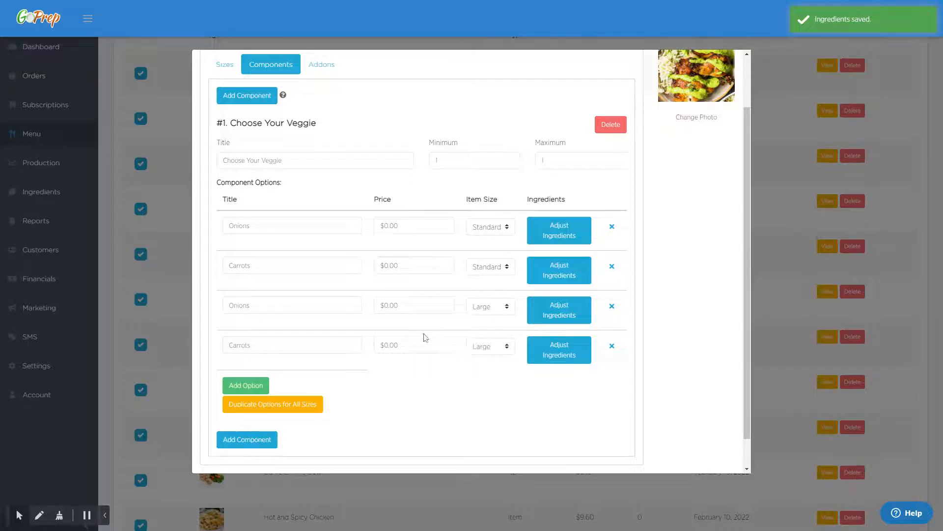
# Step: Add 4 oz yellow onions as the ingredient of the Large-size Onions option and save it
pyautogui.click(286, 306)
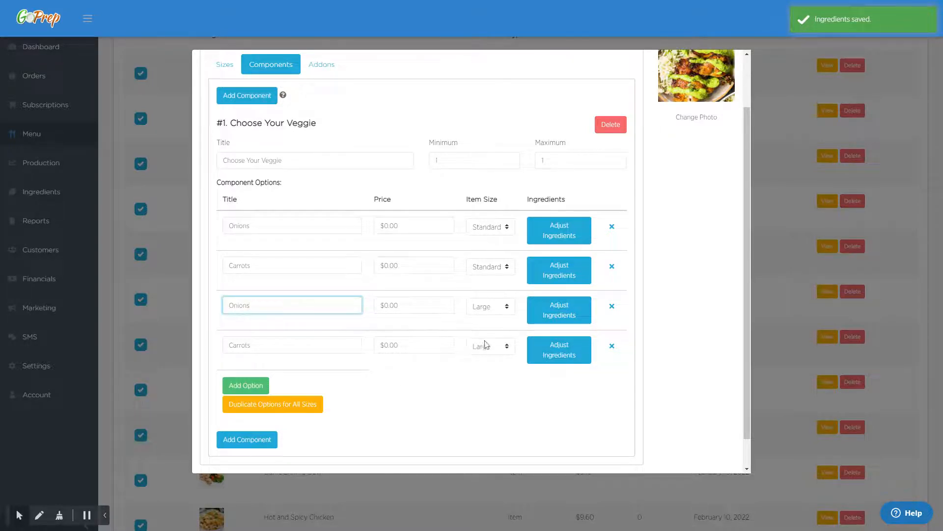
pyautogui.click(572, 311)
pyautogui.click(269, 201)
pyautogui.write('4')
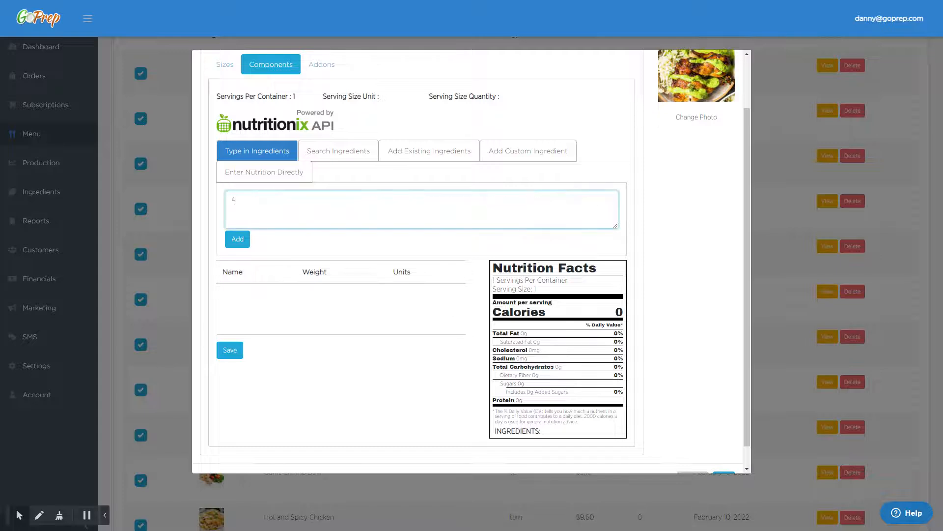
pyautogui.write(' oz yellow onions')
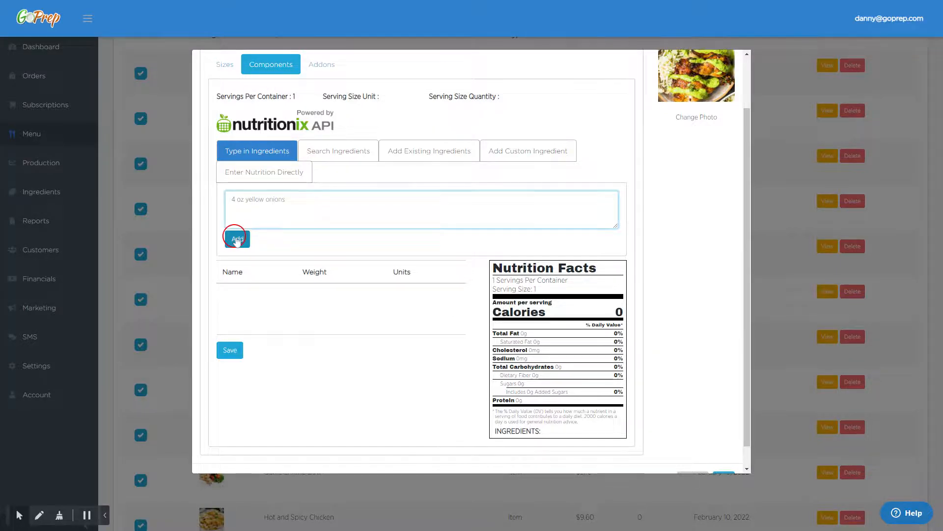
pyautogui.click(237, 239)
pyautogui.scroll(-3, 231, 298)
pyautogui.click(230, 287)
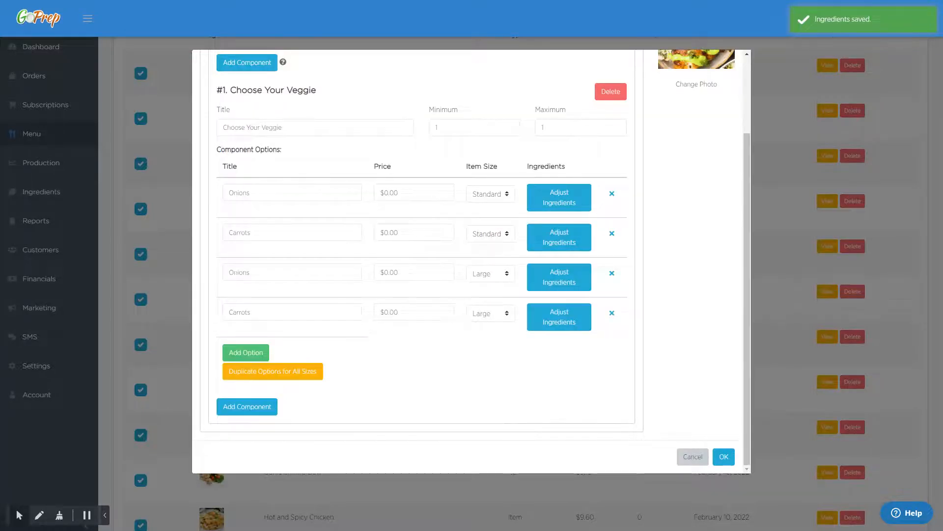
# Step: Add 4 oz carrots as the ingredient of the Large-size Carrots option and save it
pyautogui.click(560, 317)
pyautogui.click(284, 197)
pyautogui.write('4 oi')
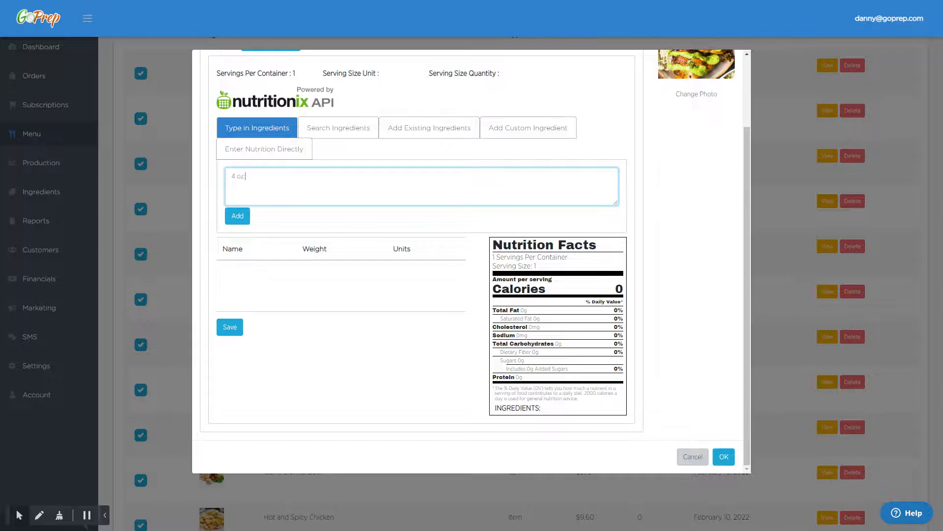
pyautogui.write(' carrots')
pyautogui.click(237, 216)
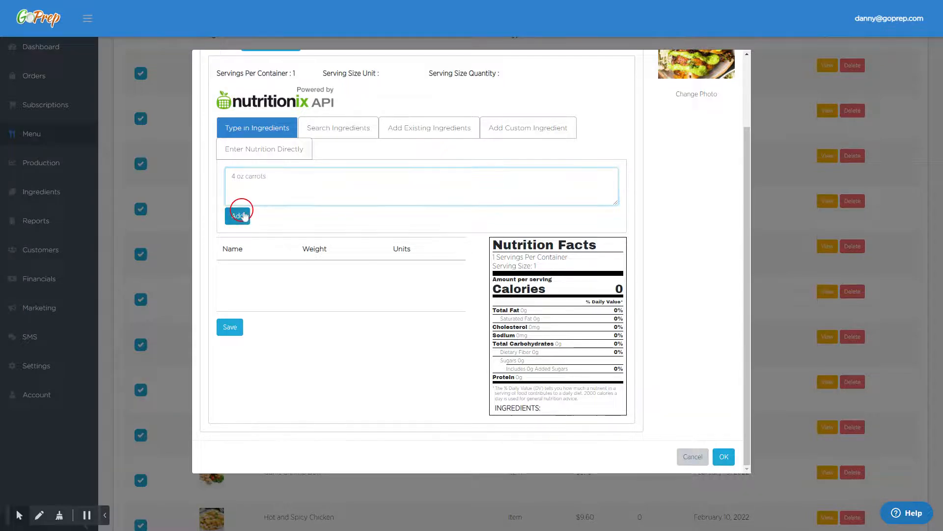
pyautogui.click(243, 374)
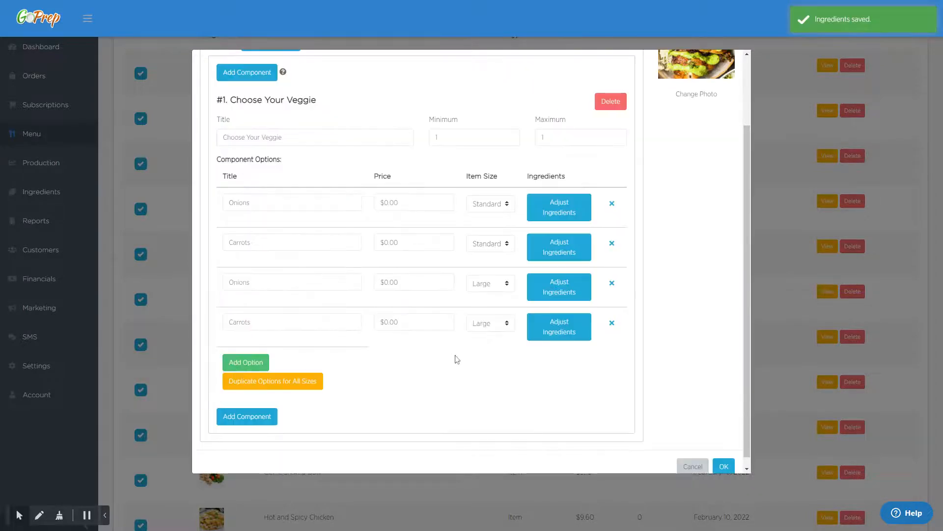
# Step: Add 1 slice american cheese as the ingredient of the Standard-size Add Cheese addon and save it
pyautogui.scroll(2, 456, 350)
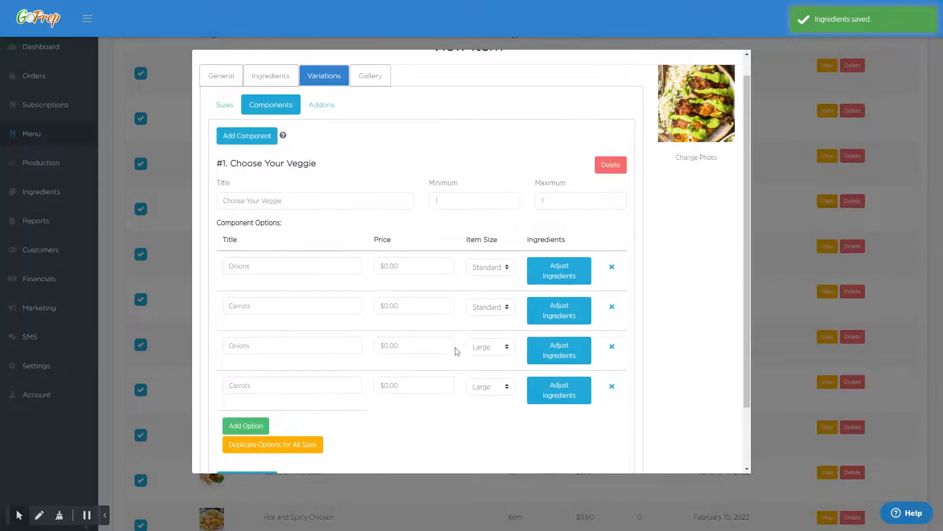
pyautogui.click(323, 108)
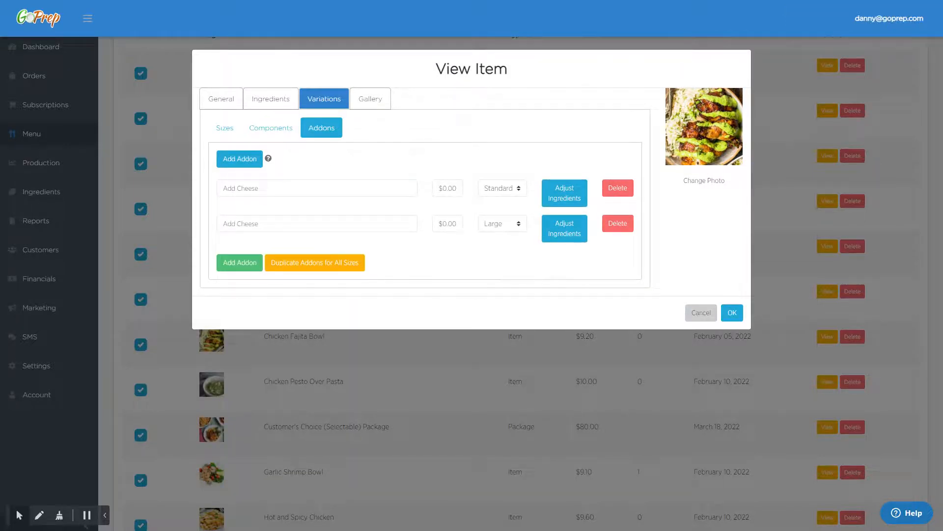
pyautogui.click(565, 196)
pyautogui.click(291, 264)
pyautogui.write('1 slice ')
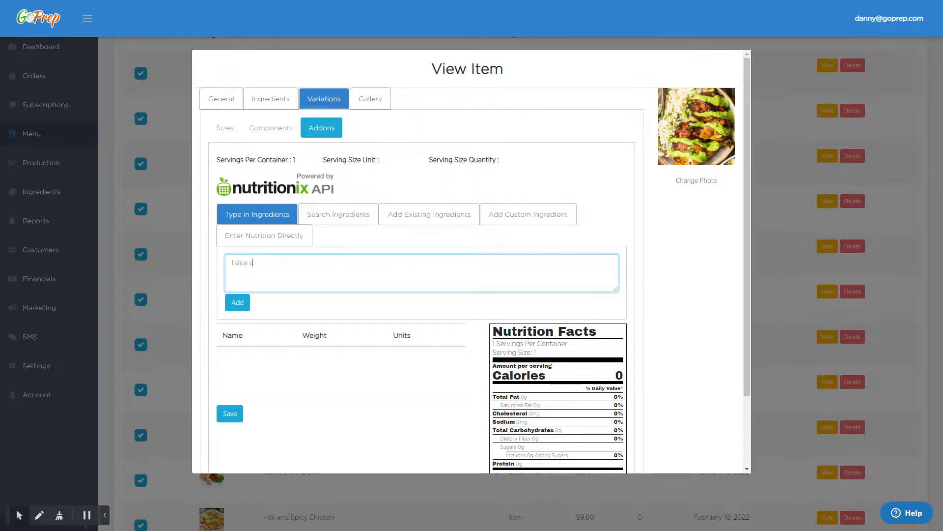
pyautogui.write('american cheese')
pyautogui.click(238, 302)
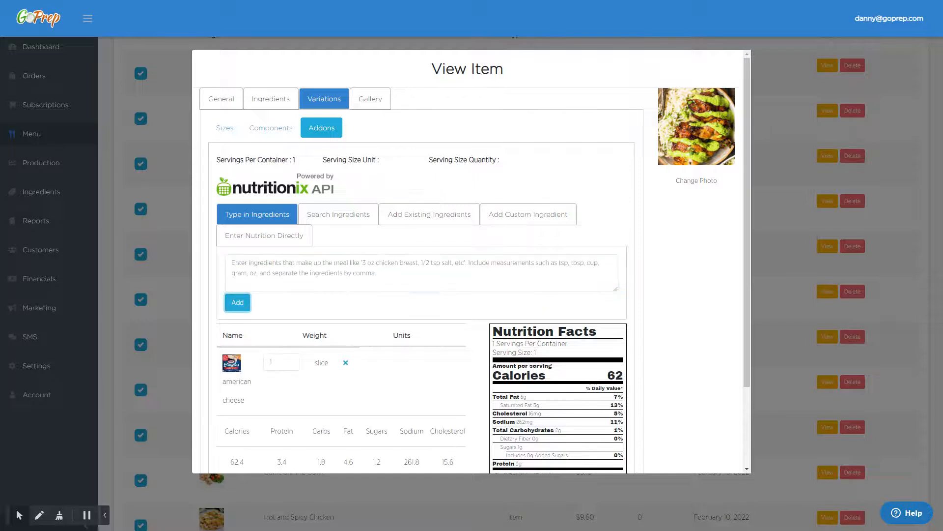
pyautogui.scroll(-3, 419, 290)
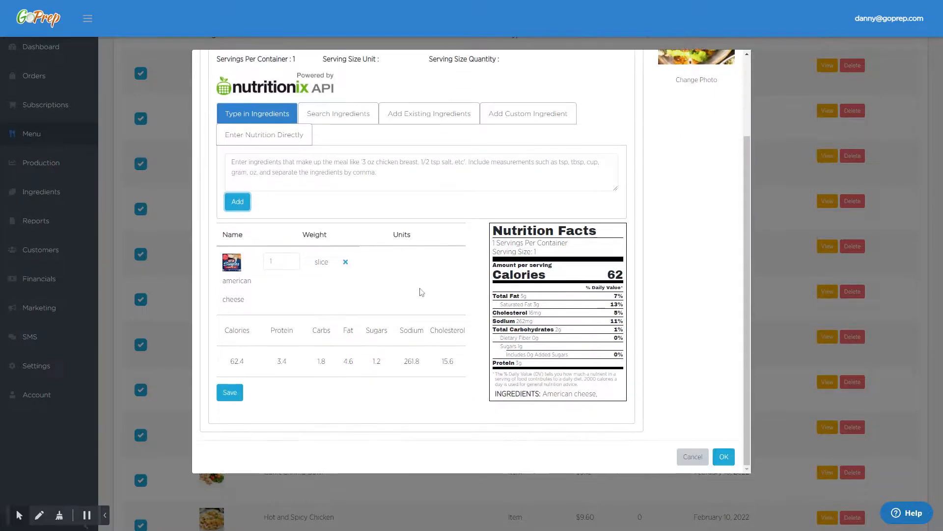
pyautogui.click(230, 391)
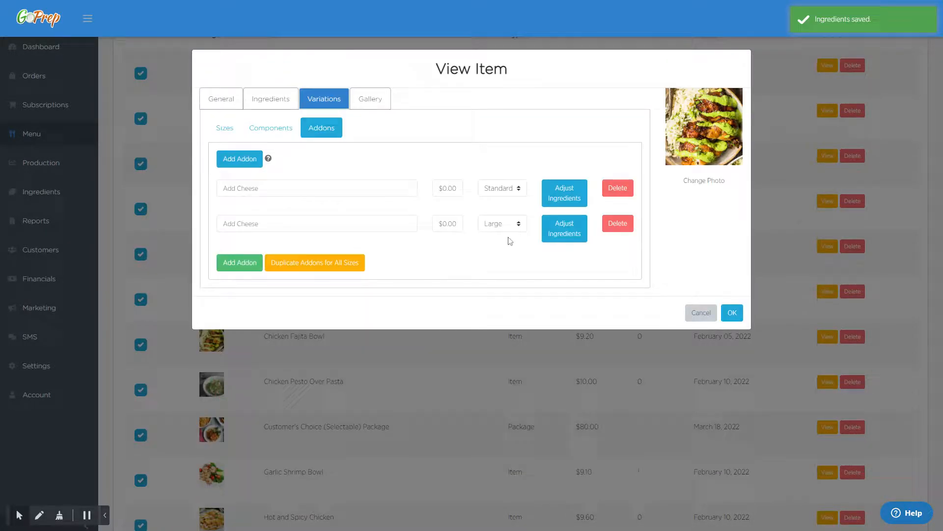
# Step: Add 2 slices american cheese as the ingredient of the Large-size Add Cheese addon and save it
pyautogui.click(566, 232)
pyautogui.click(294, 267)
pyautogui.write('2 slices american cheese')
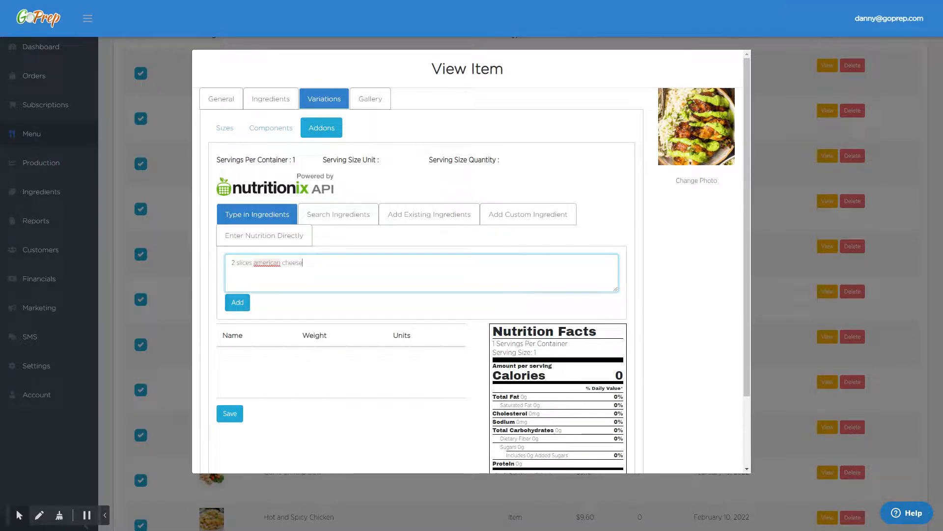
pyautogui.click(237, 303)
pyautogui.scroll(-2, 413, 295)
pyautogui.click(244, 394)
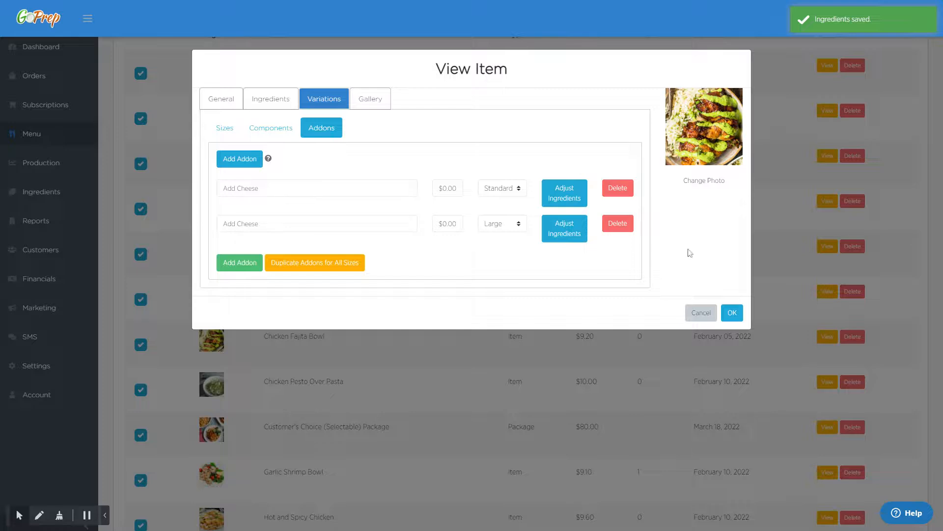
# Step: Go back over the component and size variations and confirm the item's changes
pyautogui.click(277, 134)
pyautogui.click(238, 132)
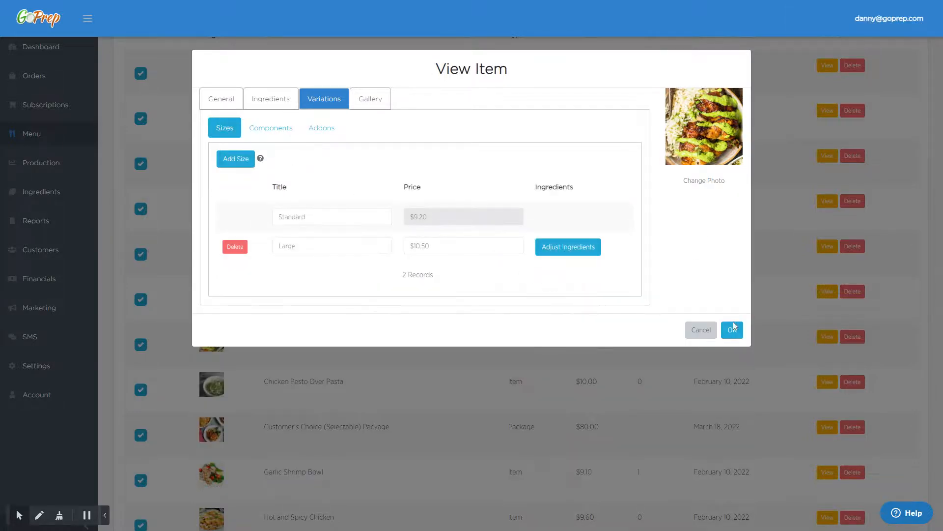
pyautogui.click(734, 330)
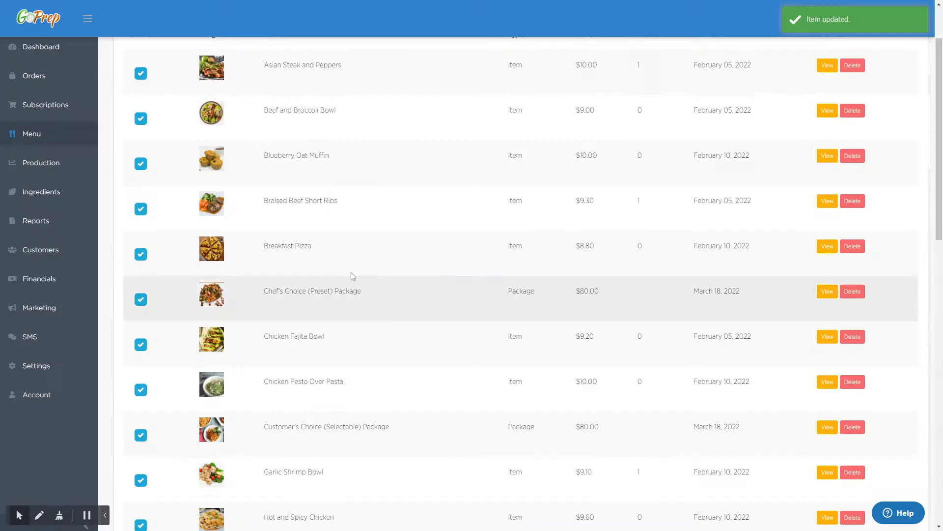
# Step: Start a manual order and search the shop's items for "fa"
pyautogui.click(80, 82)
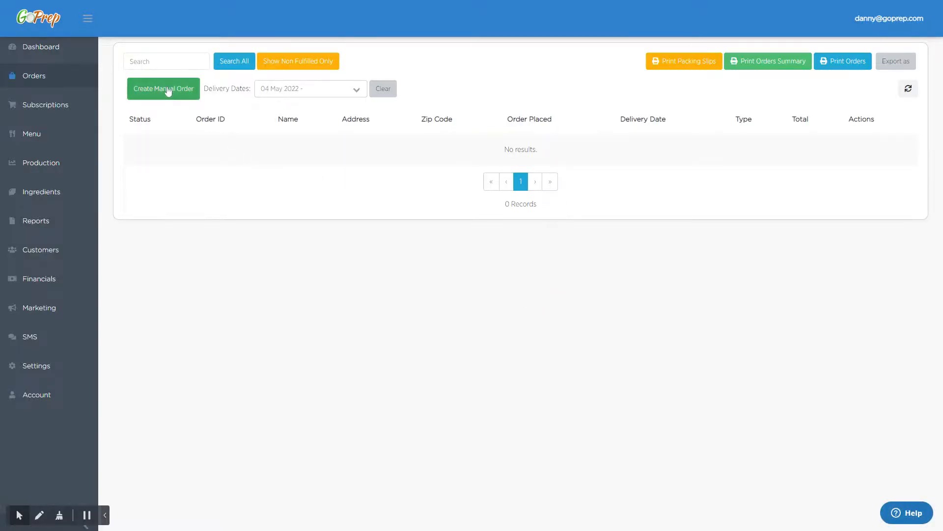
pyautogui.click(168, 92)
pyautogui.click(74, 58)
pyautogui.write('fa')
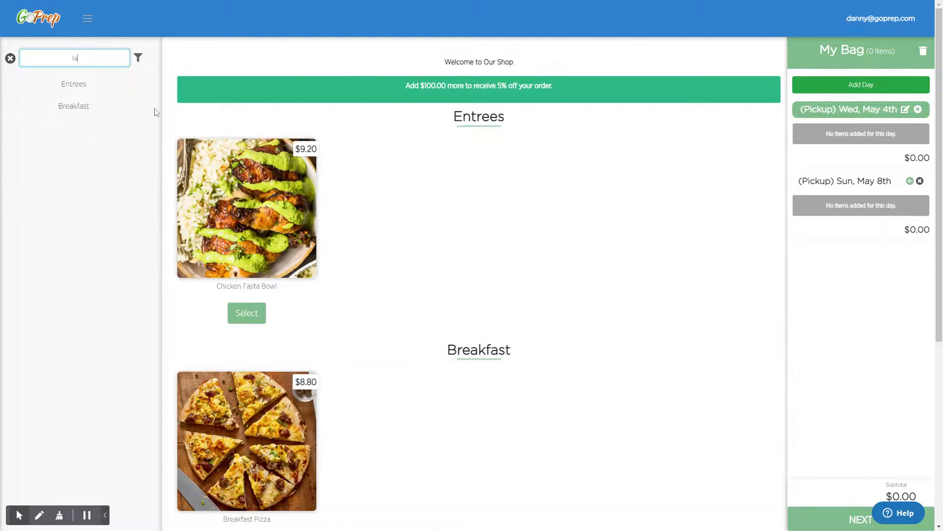
# Step: Open the Chicken Fajita Bowl, display its nutrition facts and select the Large size
pyautogui.click(245, 212)
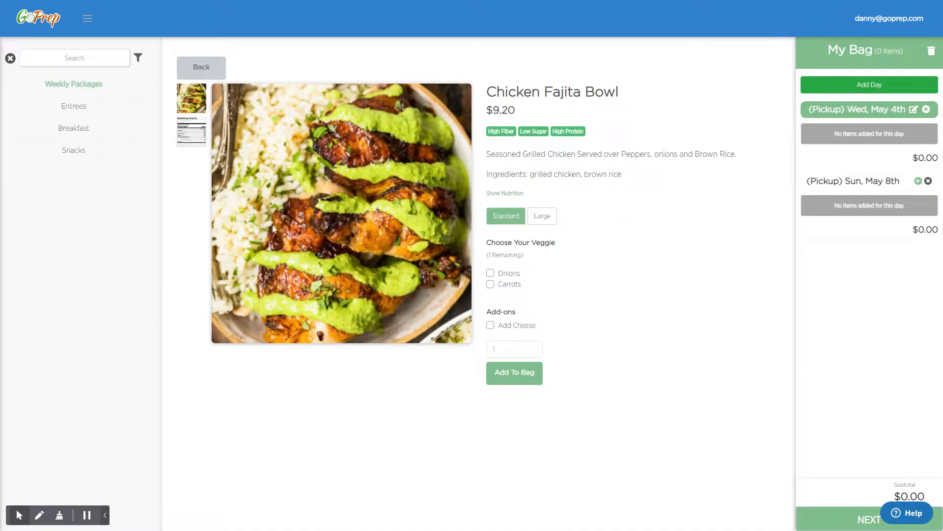
pyautogui.click(189, 140)
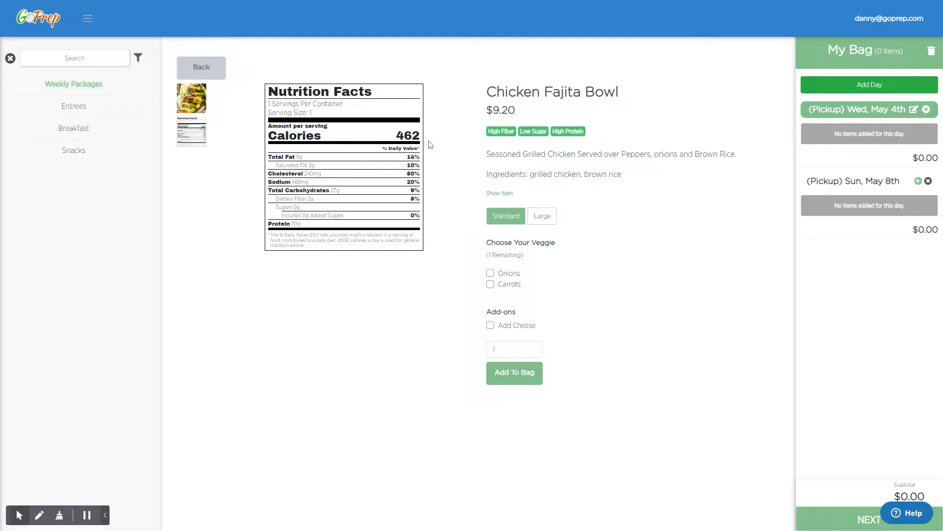
pyautogui.click(542, 216)
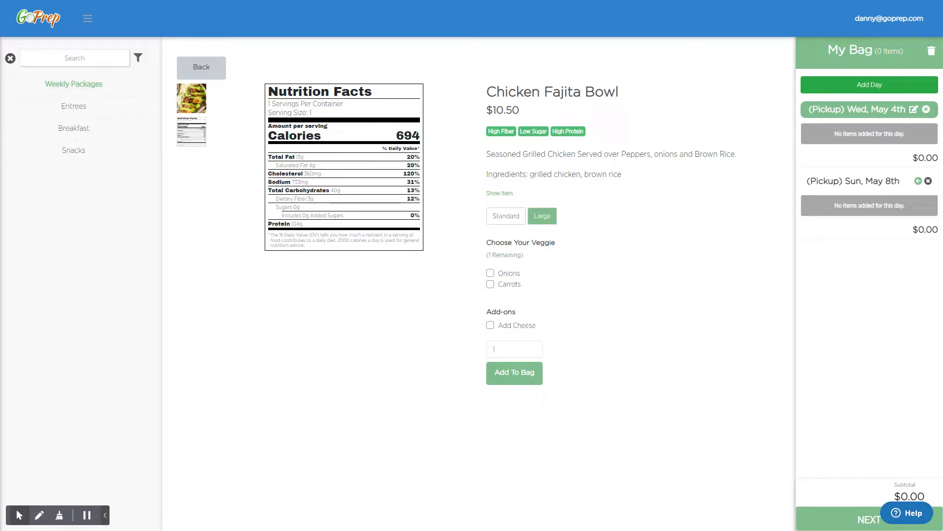
# Step: Check how the nutrition facts respond to choosing Onions and Carrots as the veggie, clearing each choice again
pyautogui.click(491, 273)
pyautogui.click(491, 273)
pyautogui.click(490, 284)
pyautogui.click(490, 285)
# Step: Choose the Add Cheese addon and Carrots as the veggie, and put the Large bowl in the bag
pyautogui.click(490, 326)
pyautogui.click(490, 284)
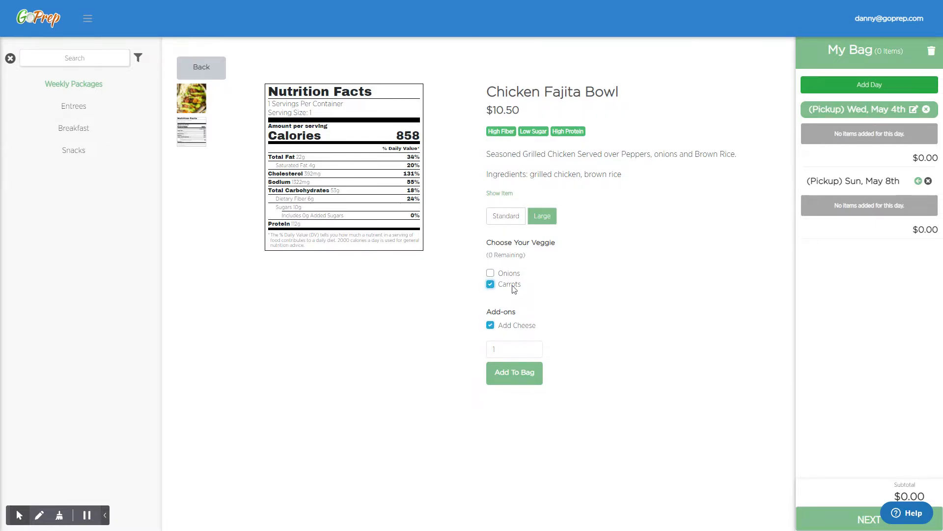
pyautogui.click(511, 377)
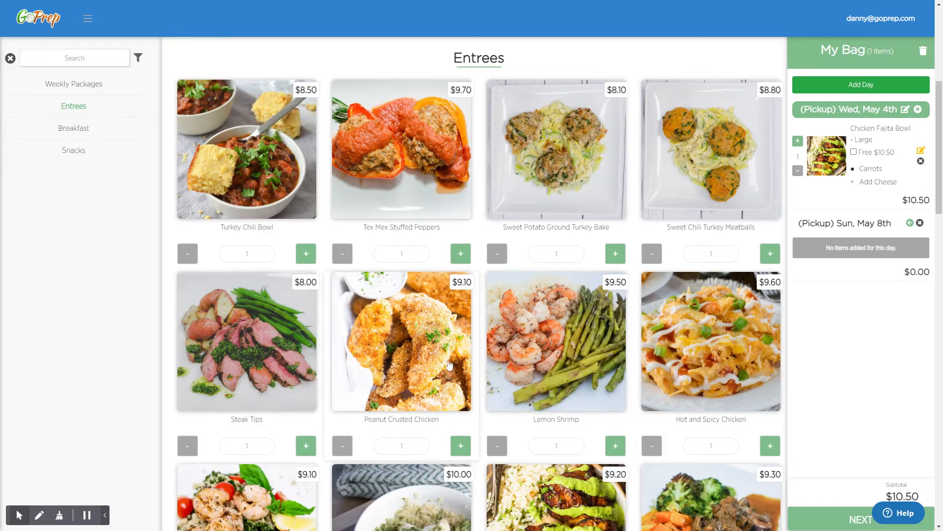